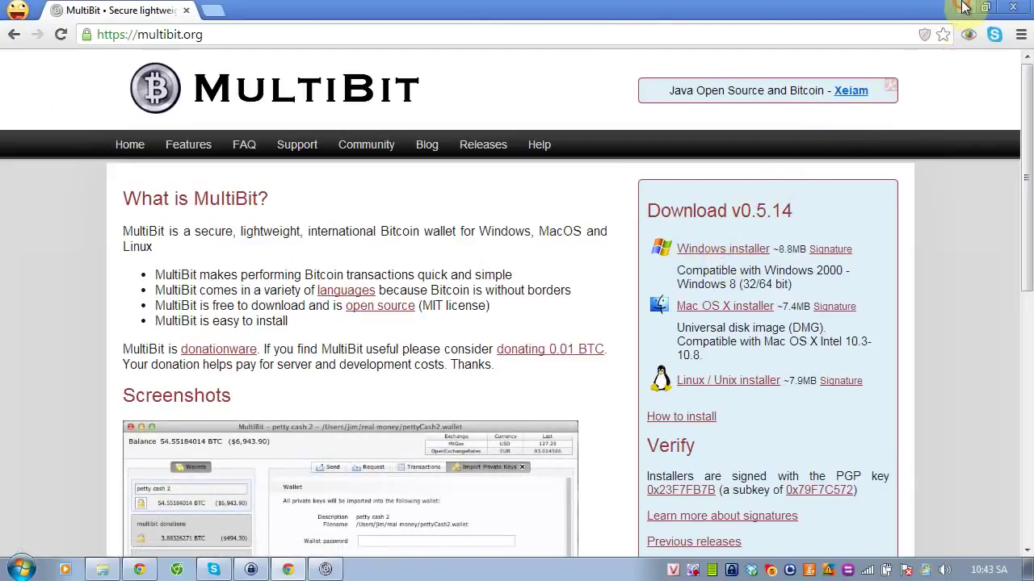
Minimize the Chrome window showing multibit.org to reveal the desktop
click(965, 8)
Close the leftover MultiBit window, then launch MultiBit 0.5.14 from the desktop and maximize it
click(329, 568)
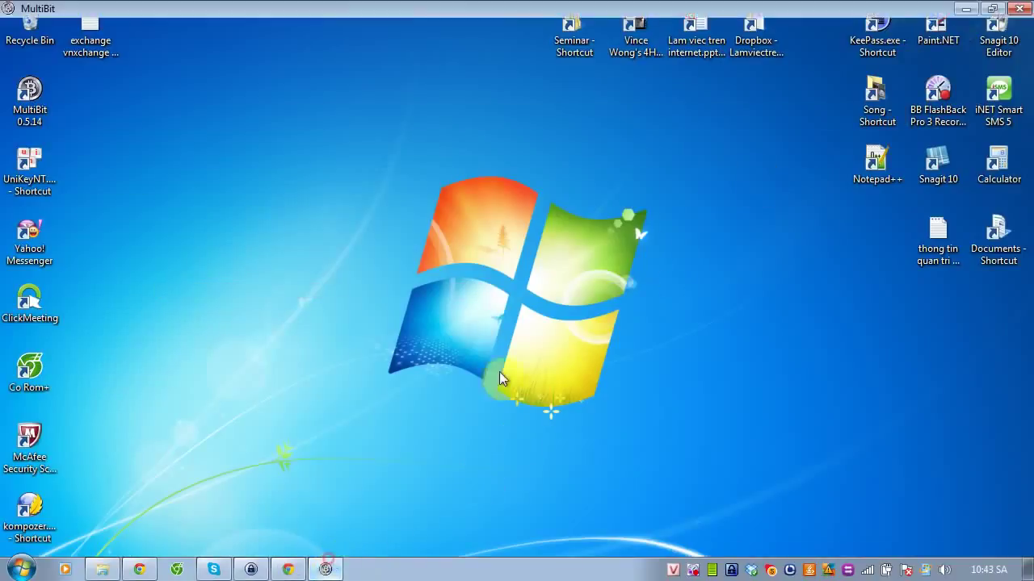
click(1015, 7)
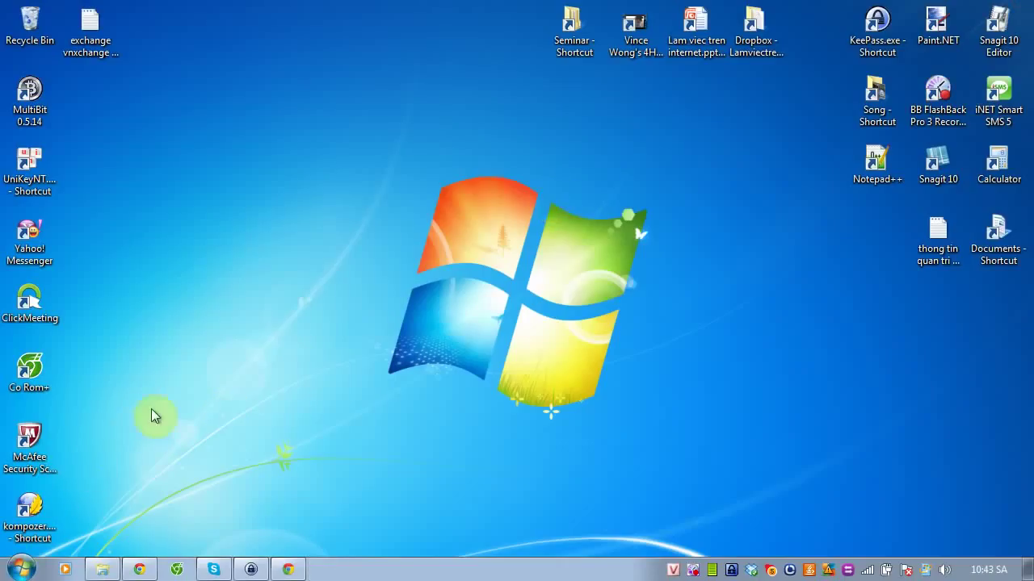
click(24, 95)
double_click(24, 95)
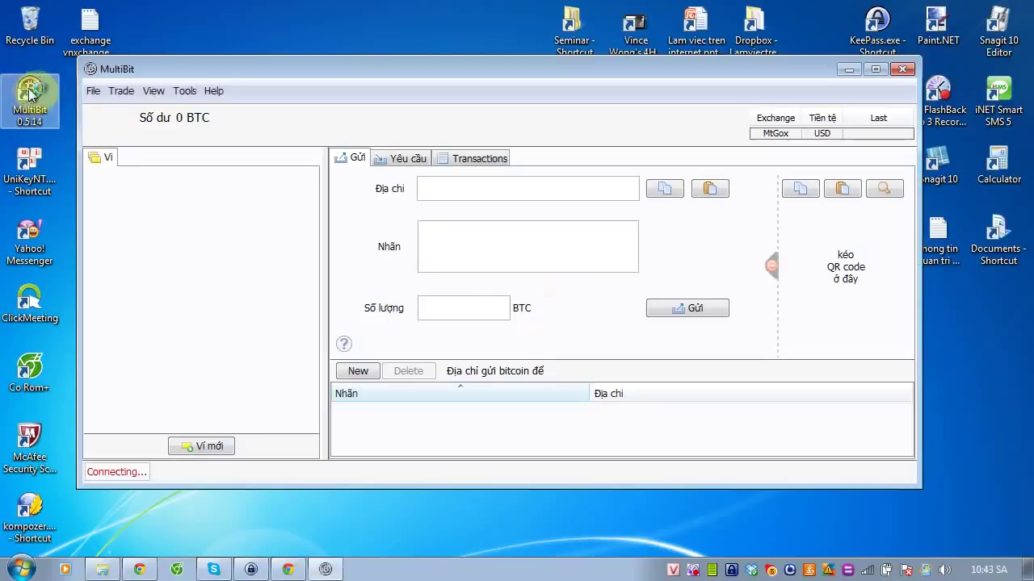
click(875, 68)
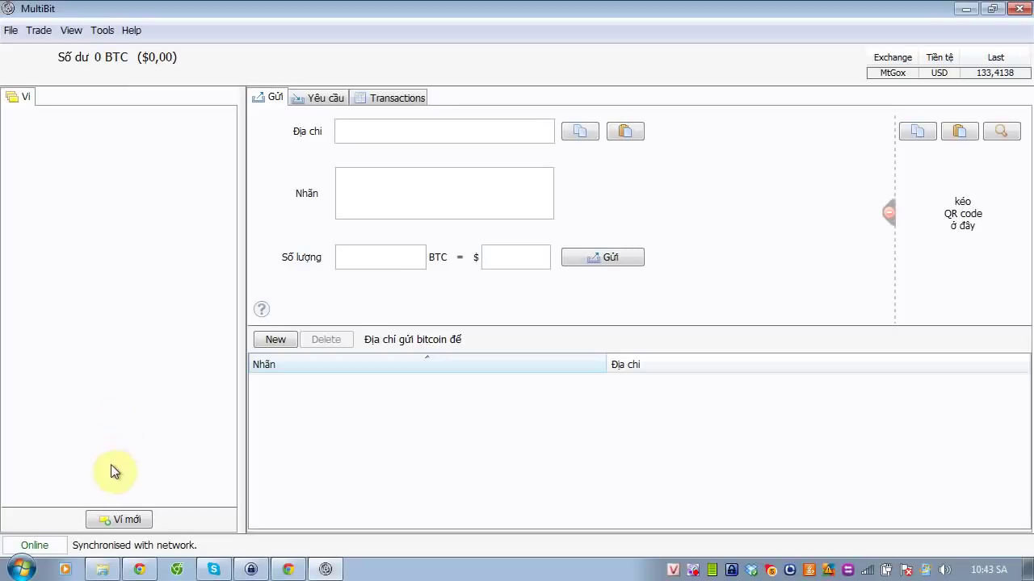
Start a new wallet and navigate the save dialog to the Dropbox folder
click(114, 518)
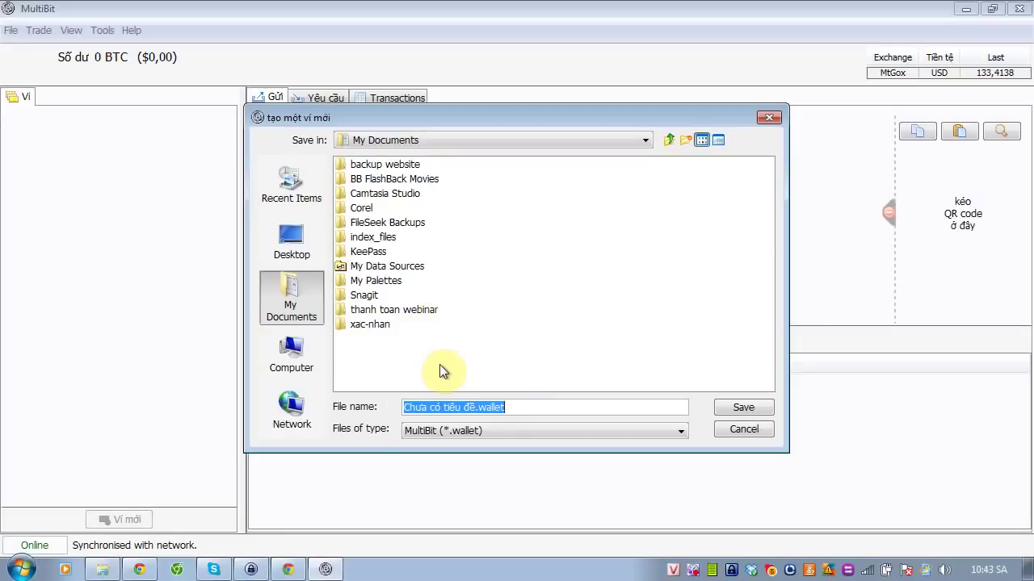
click(311, 370)
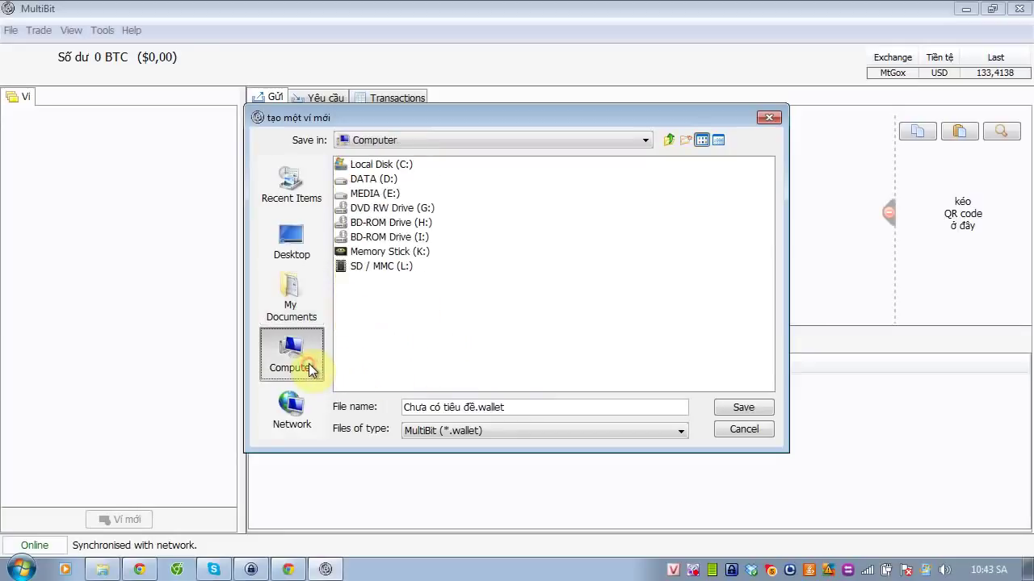
click(307, 287)
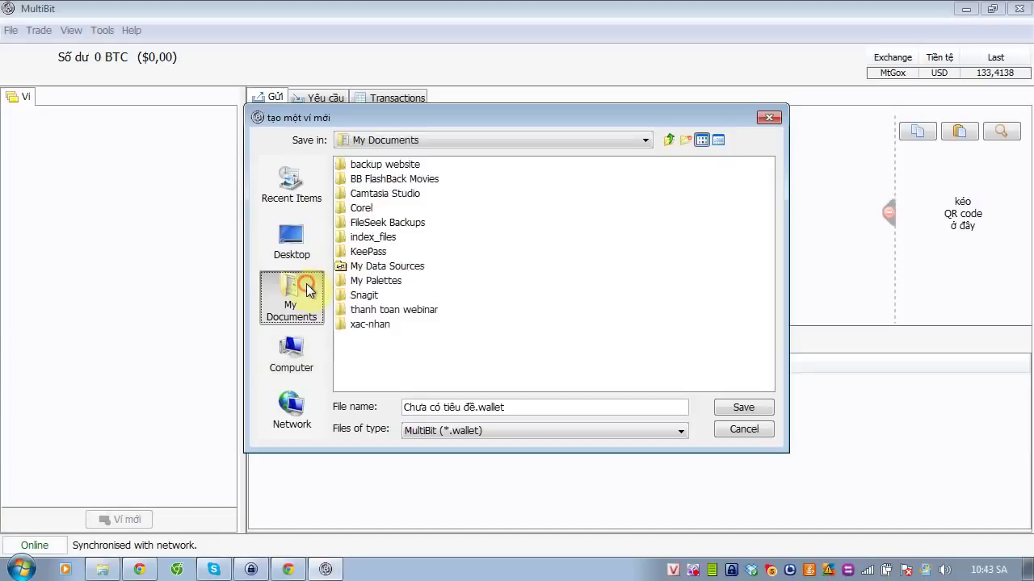
click(278, 373)
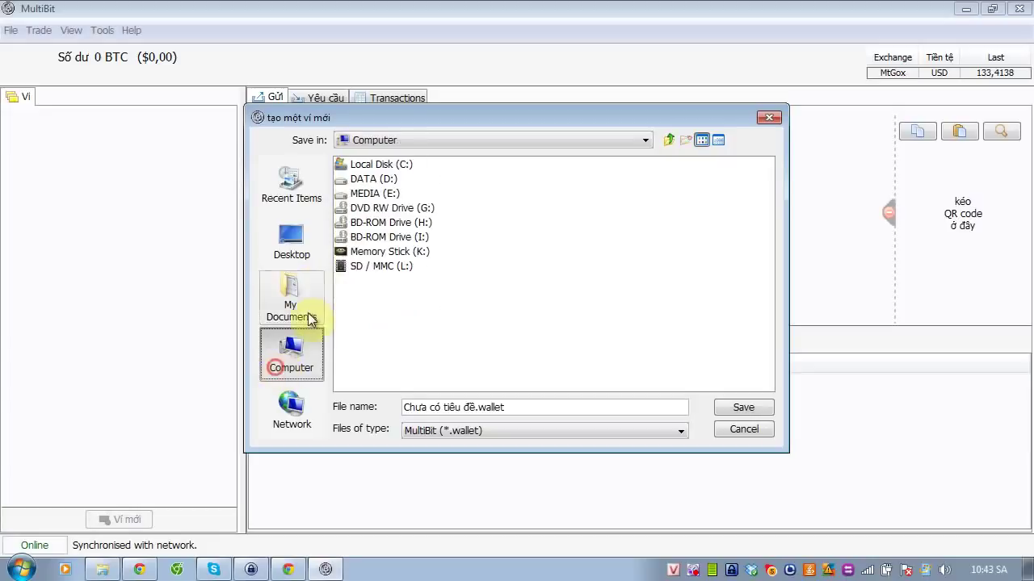
click(291, 241)
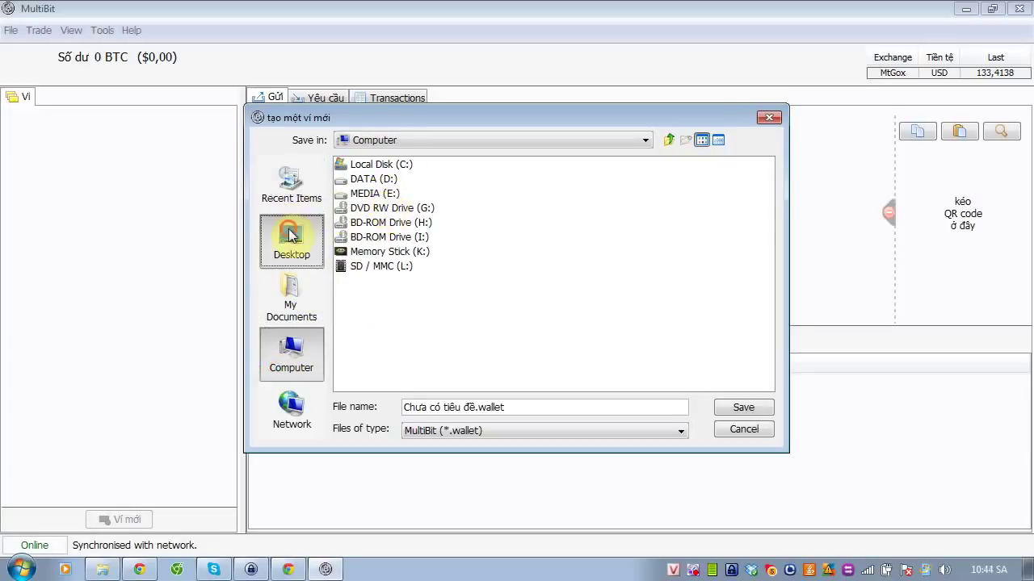
click(359, 253)
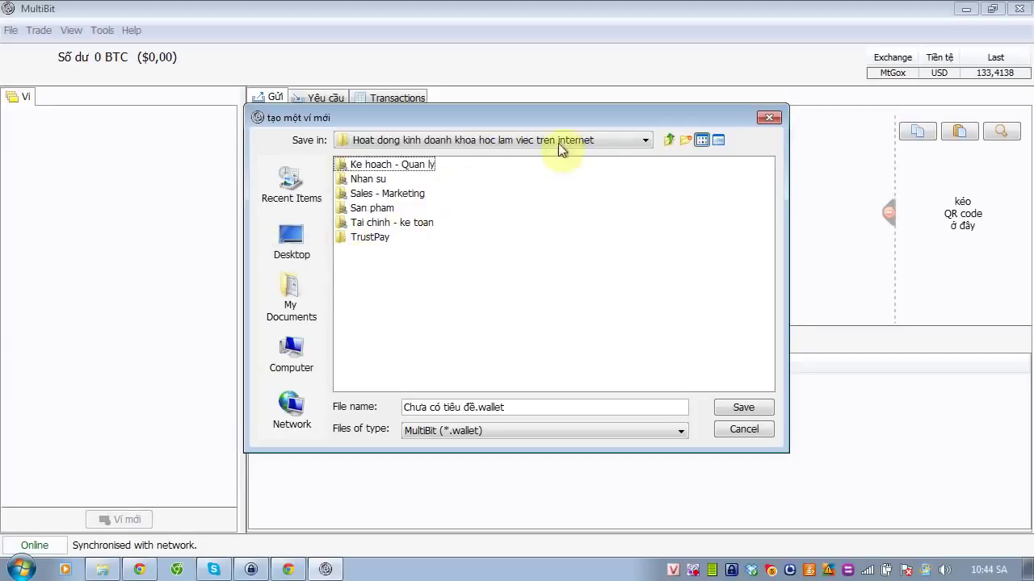
click(669, 140)
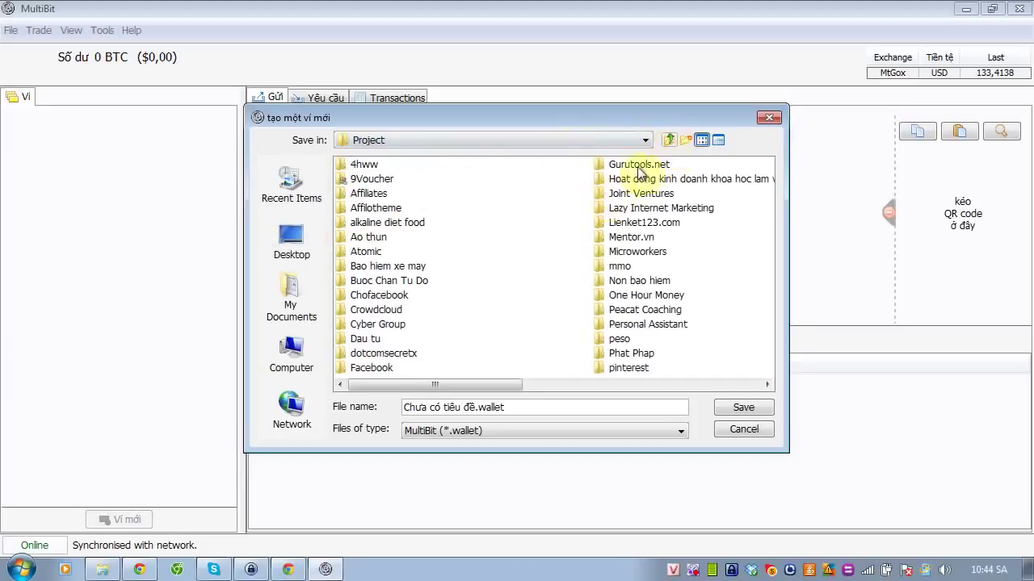
click(668, 139)
click(500, 310)
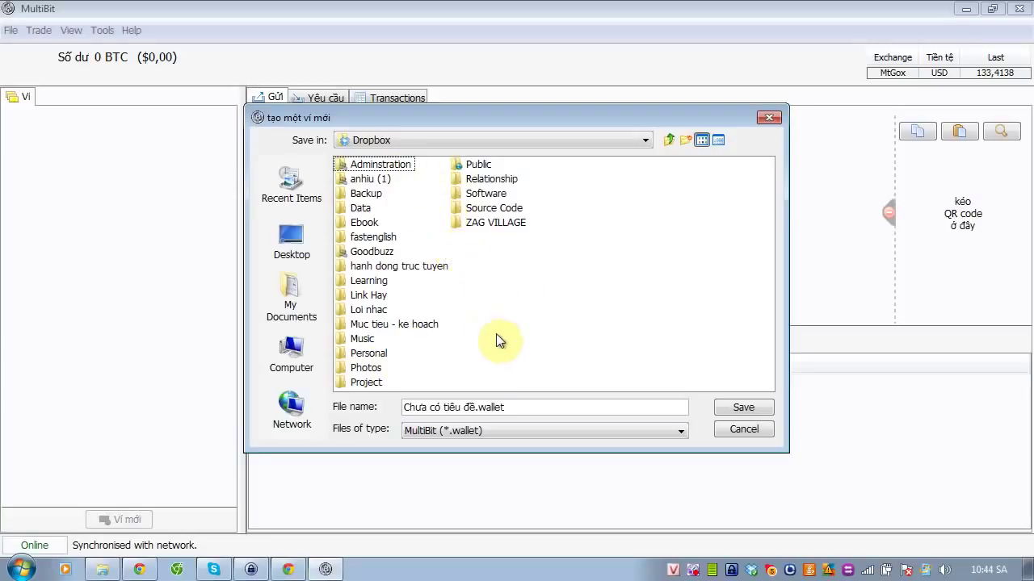
Name the wallet file 'Vi So 1' and save it
drag(477, 407, 392, 407)
text(Vi So )
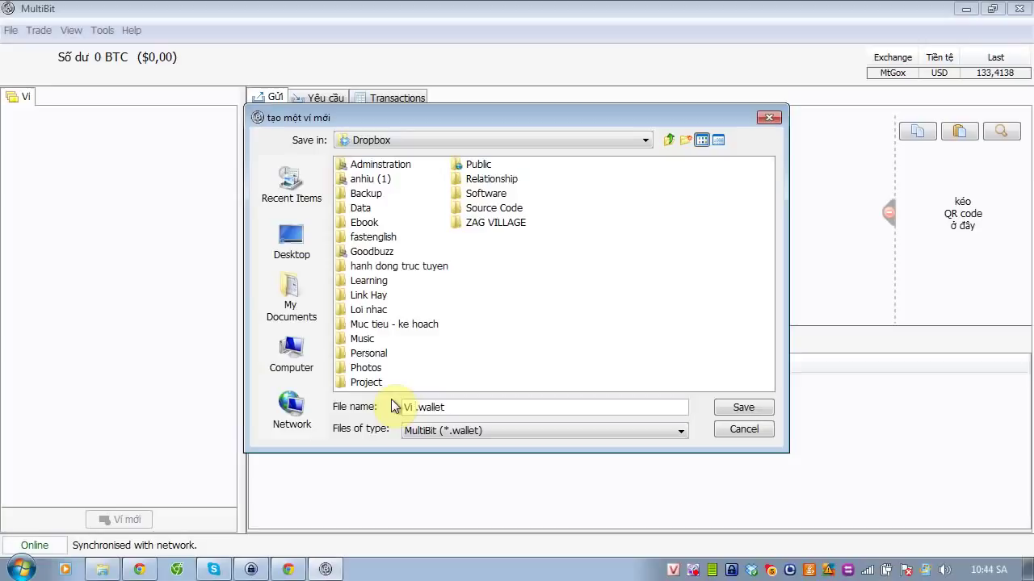
text(1)
key(Return)
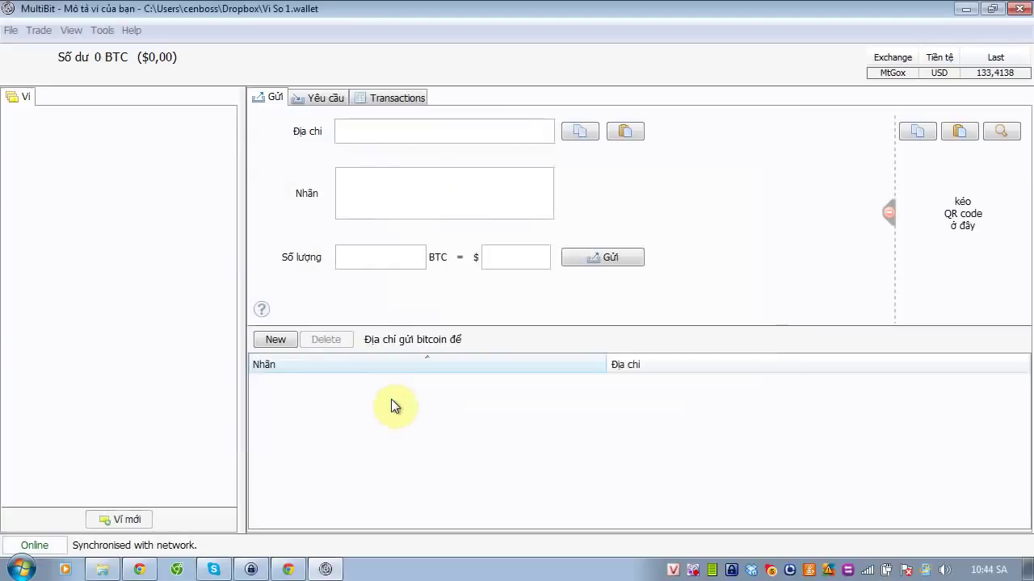
Replace the wallet description 'Mô tả ví của bạn' with 'Vi So 1' in the wallet list
triple_click(97, 126)
click(87, 127)
drag(83, 126, 13, 127)
text(Vi So 1)
click(83, 196)
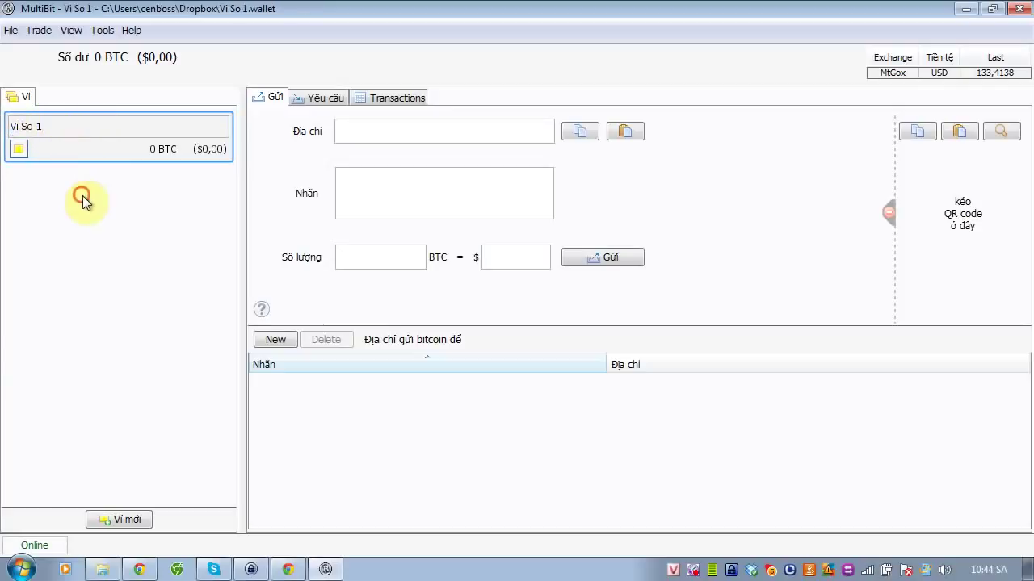
click(409, 207)
click(317, 97)
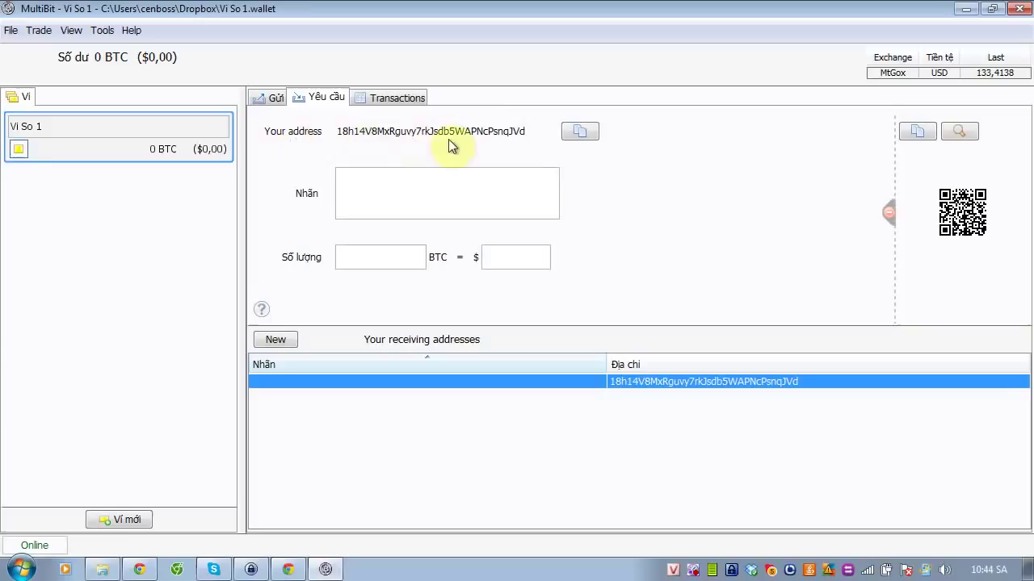
click(579, 134)
click(389, 96)
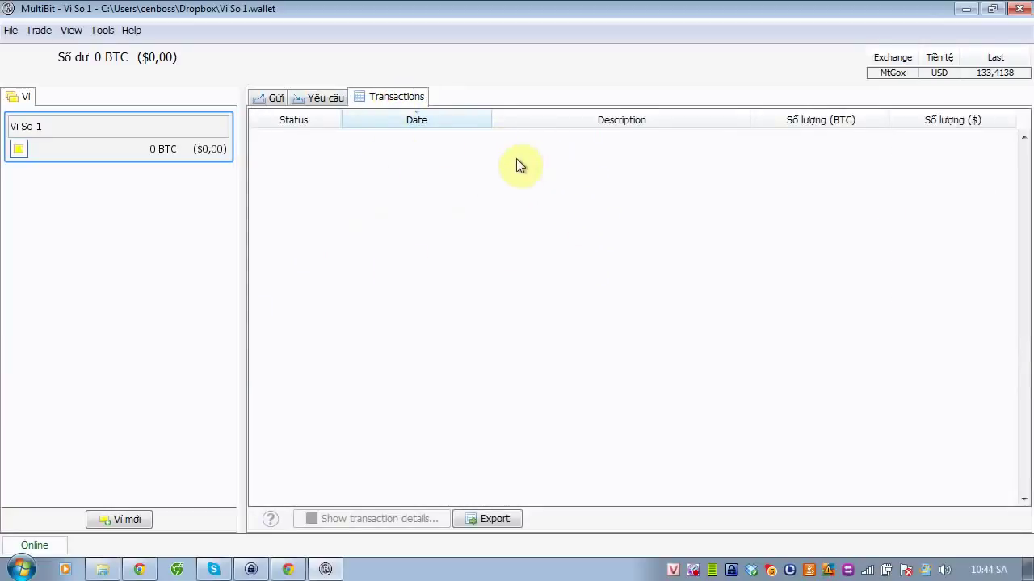
click(274, 97)
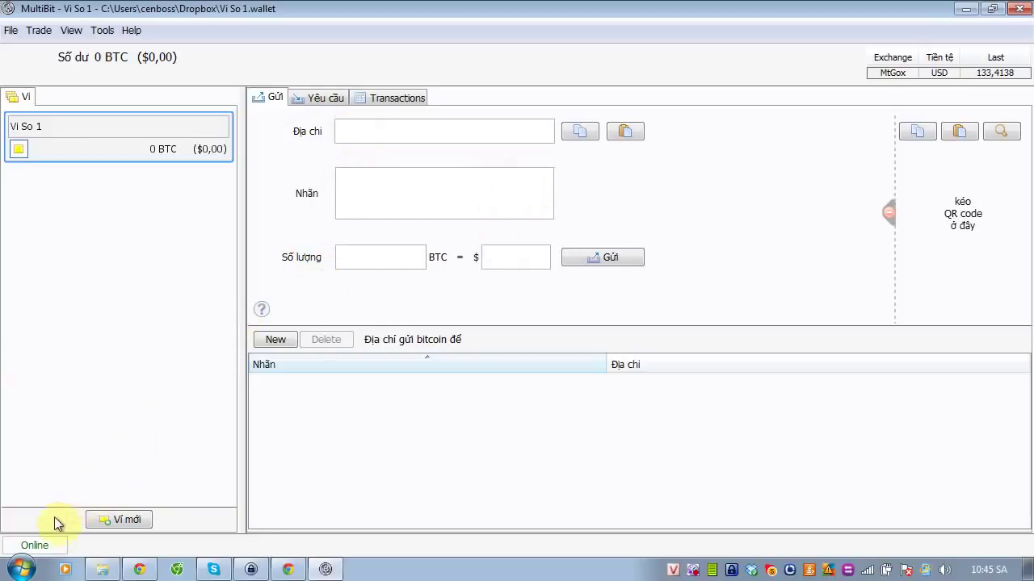
mouse_move(45, 547)
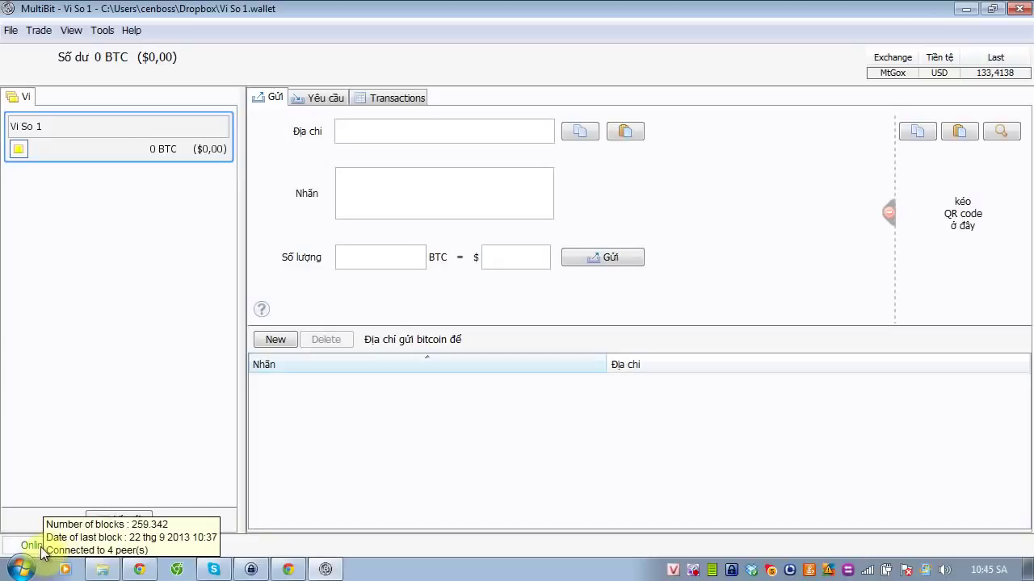
click(395, 393)
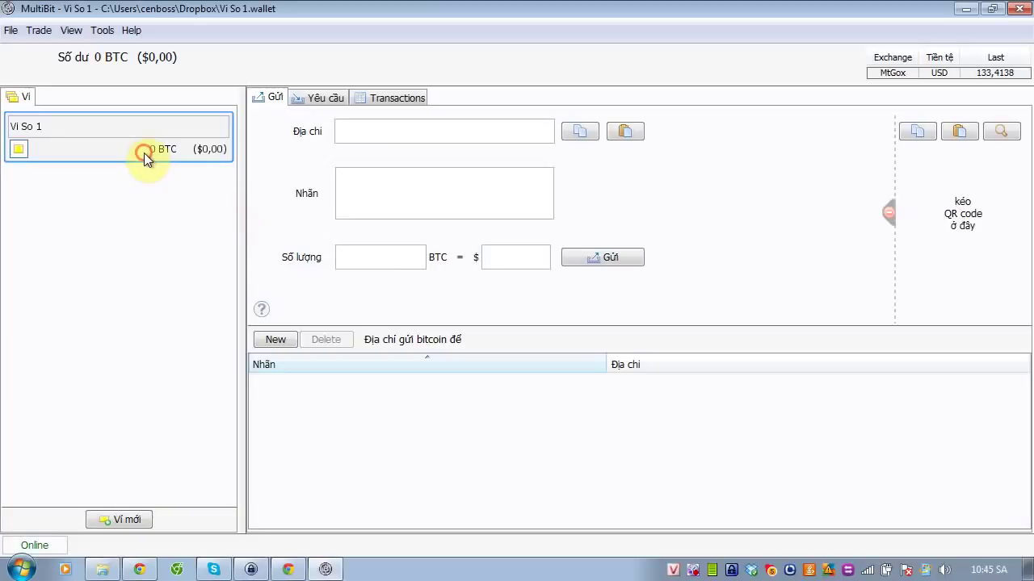
Add a password to the Vi So 1 wallet via File > Add Password, then return to the Gửi send form
mouse_move(18, 156)
click(12, 32)
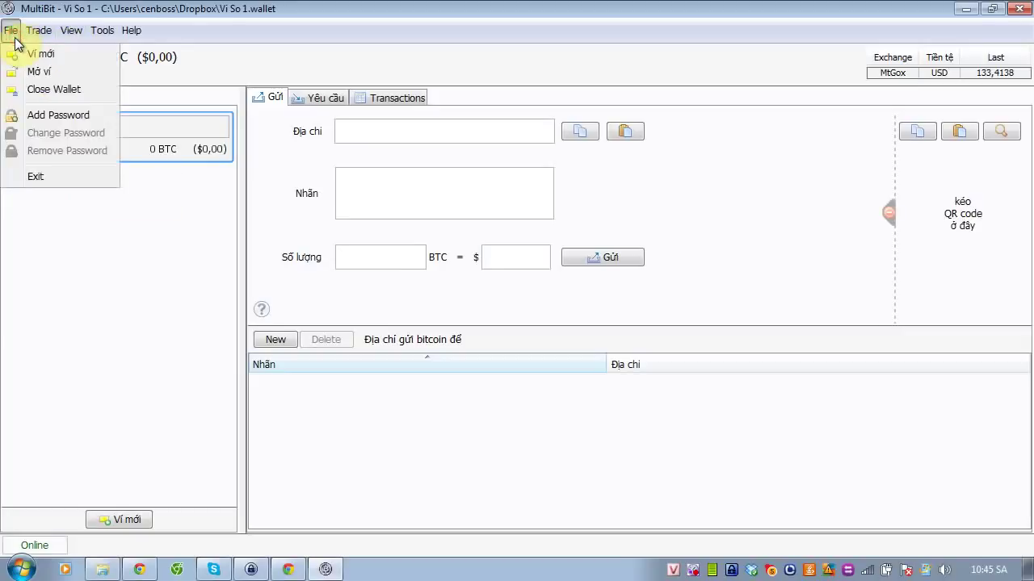
click(65, 117)
click(449, 253)
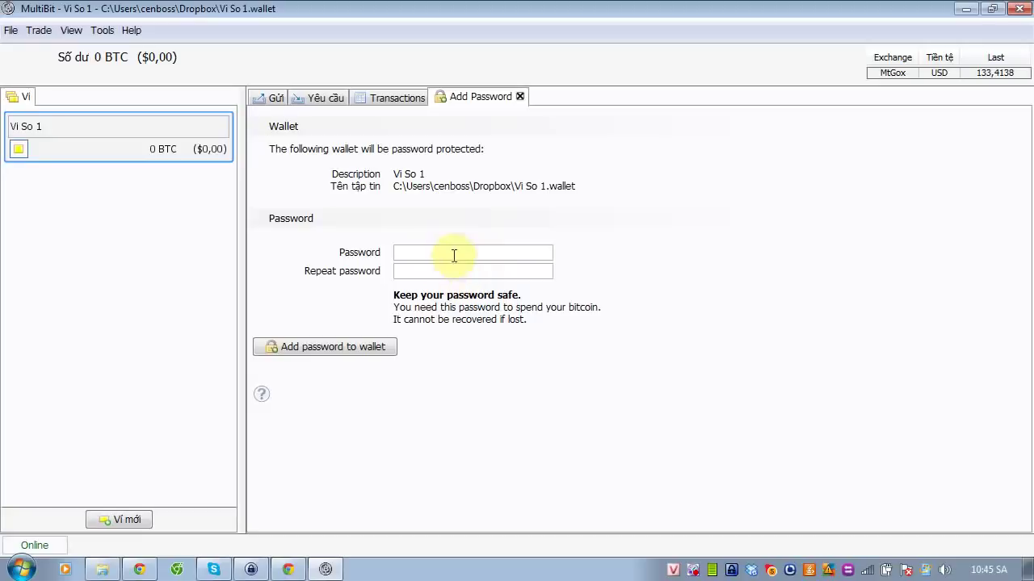
click(453, 270)
click(454, 253)
text(••••••••••••••••••)
click(363, 348)
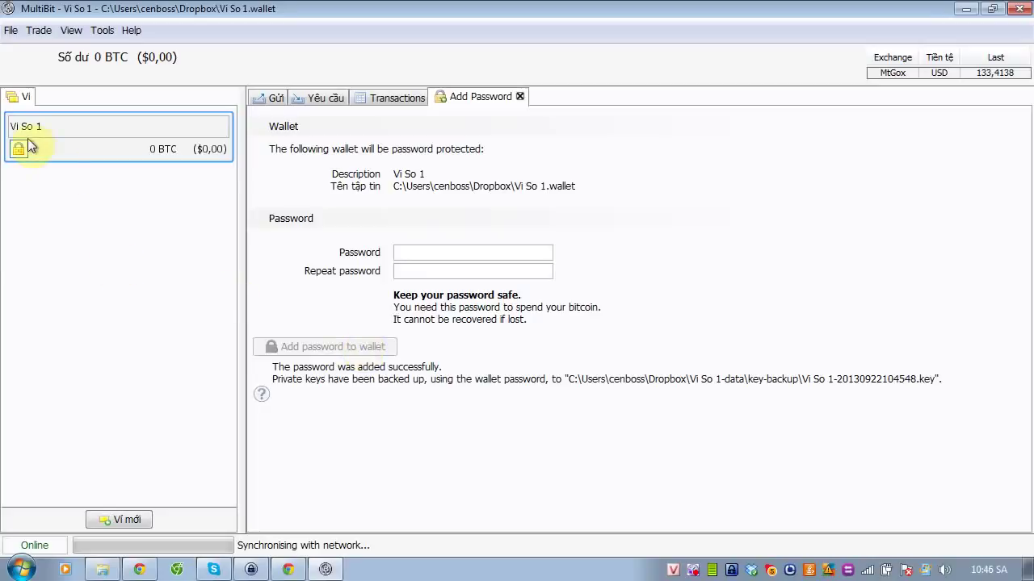
click(278, 102)
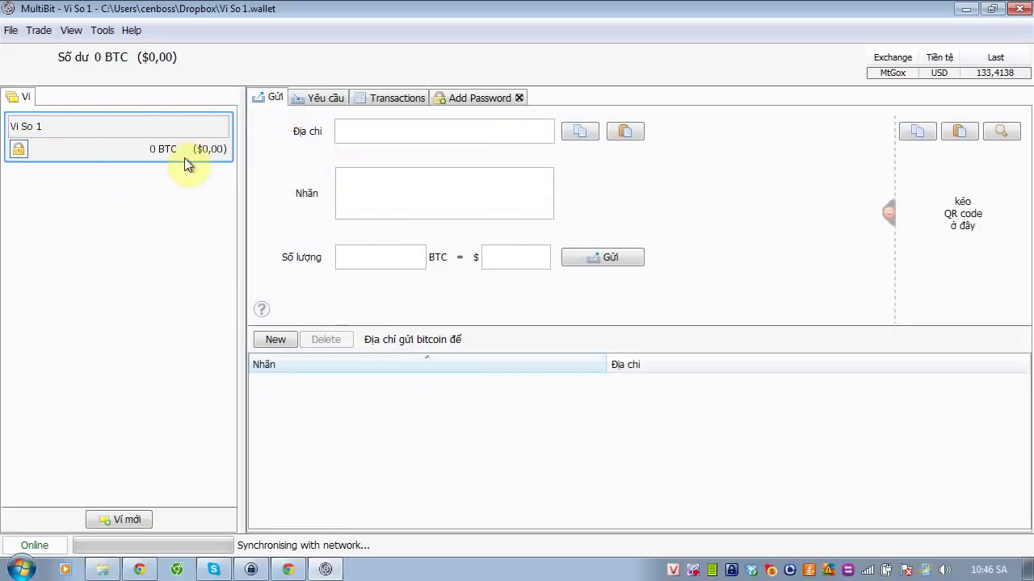
Focus the send form's Nhãn field, then bring up the Tools menu with Export Private Keys
click(377, 187)
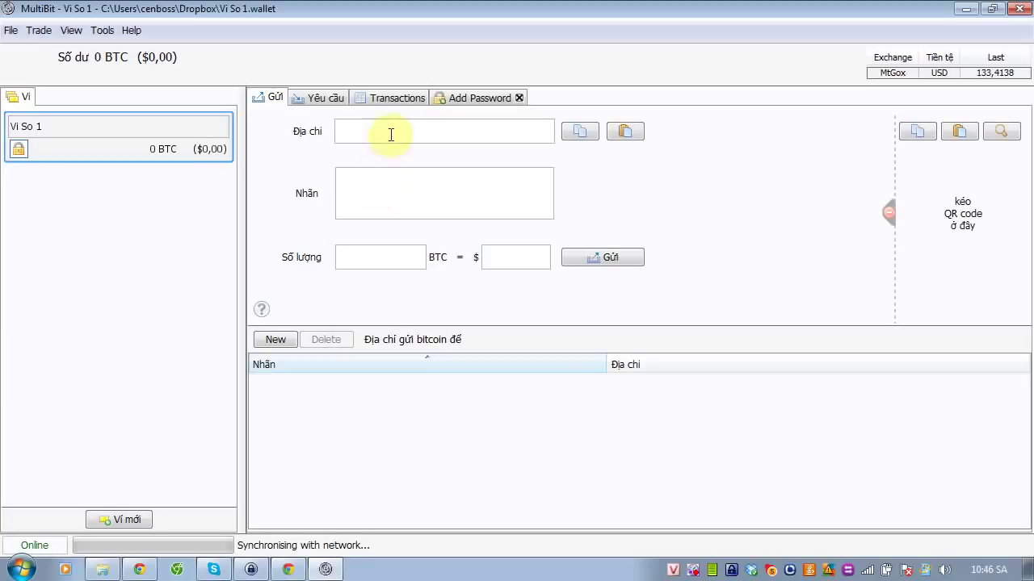
click(378, 184)
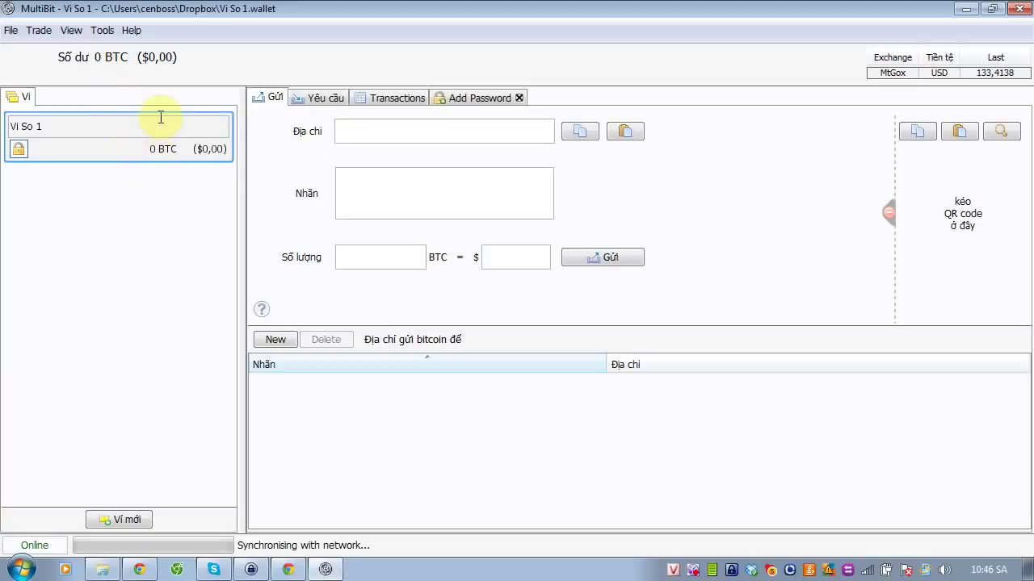
click(102, 31)
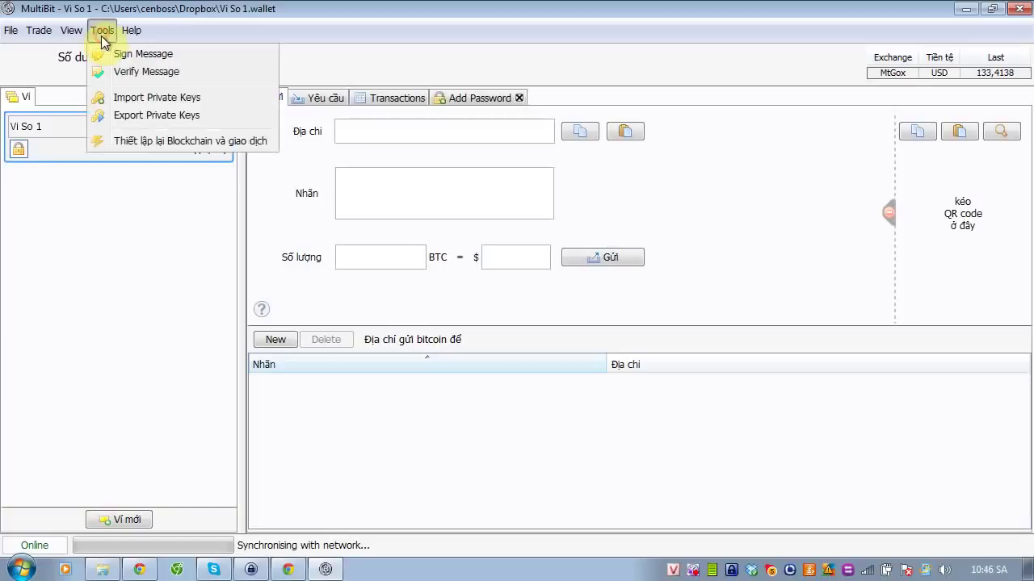
Open Export Private Keys and enter the wallet password
click(133, 118)
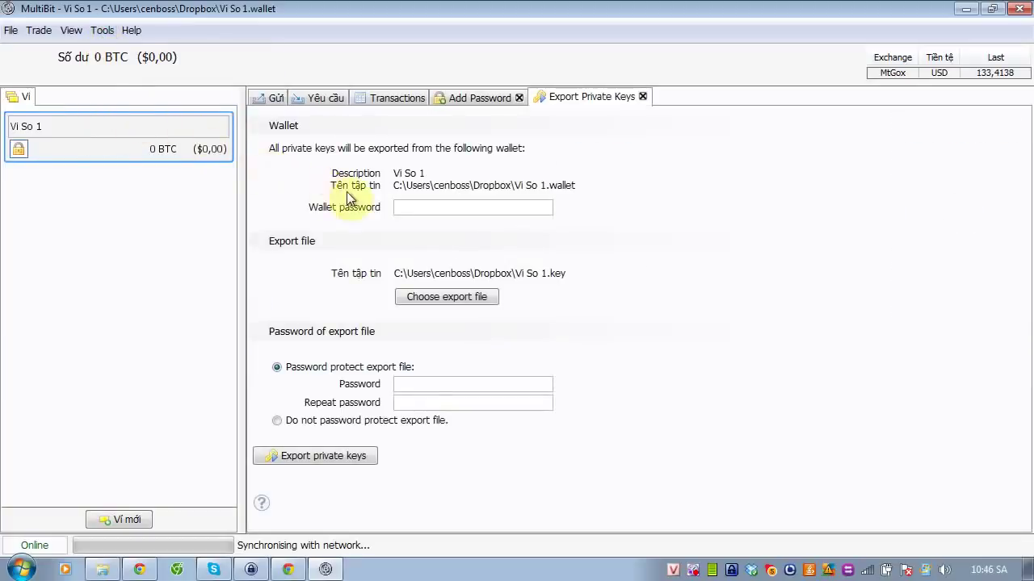
click(432, 206)
text(•••••••••)
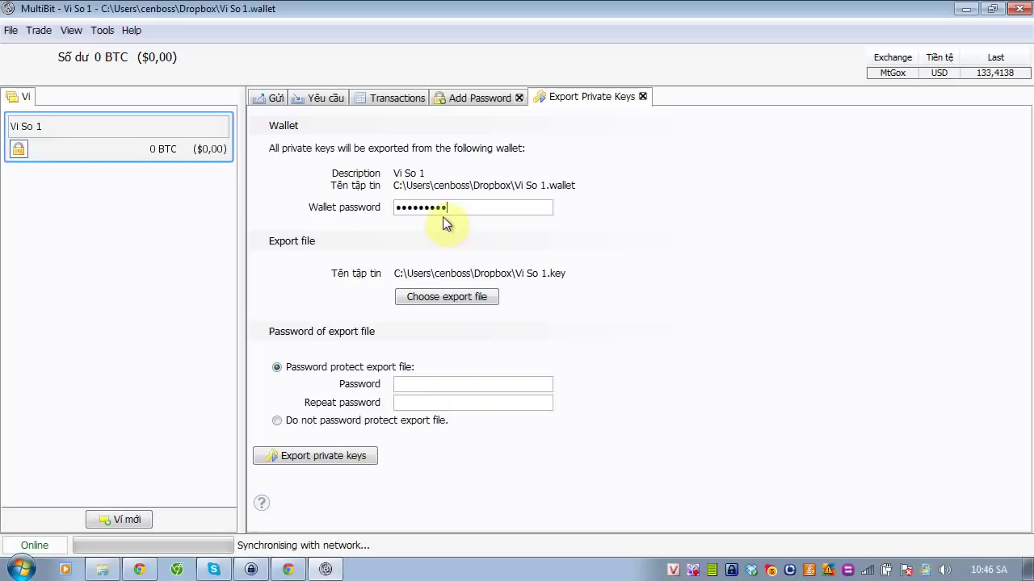
click(439, 295)
Set and confirm an export file password, then export the keys to Vi So 1.key
click(415, 385)
click(424, 404)
click(433, 386)
text(1234)
double_click(451, 380)
text(123456789)
key(Tab)
text(123456789)
click(301, 461)
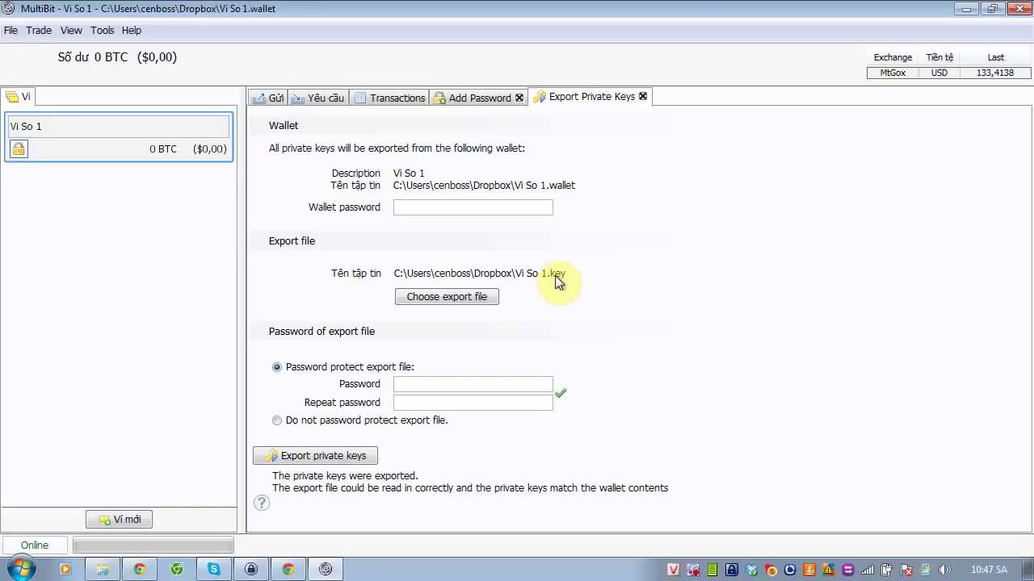
Return to the Gửi send form, then open and cancel the new-wallet save dialog
click(265, 100)
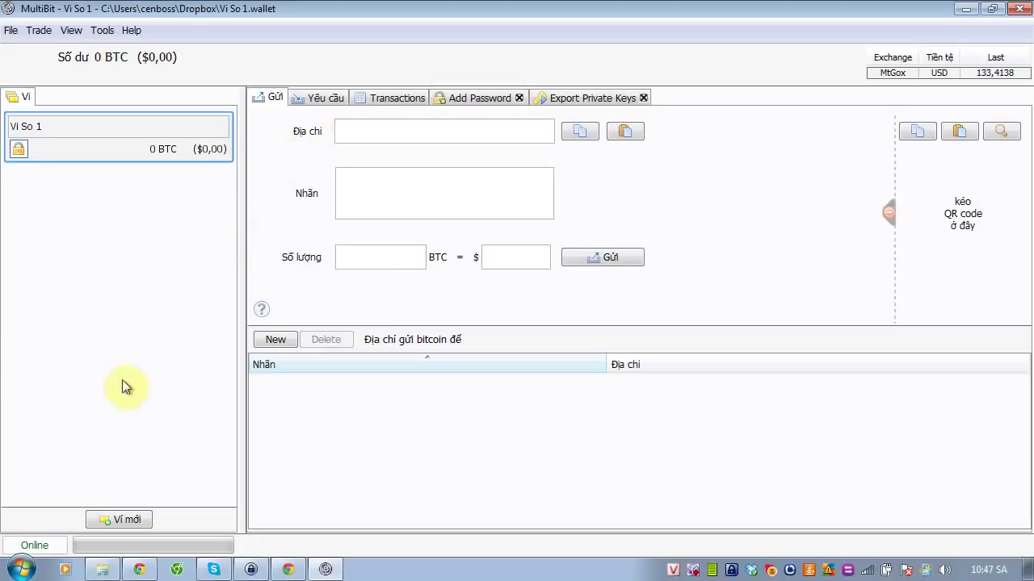
click(105, 519)
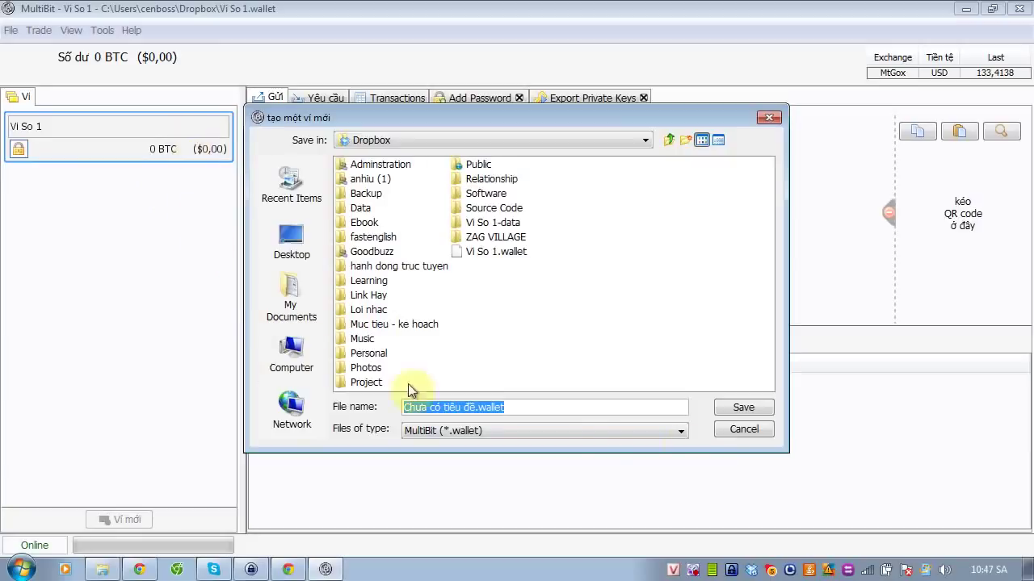
click(739, 434)
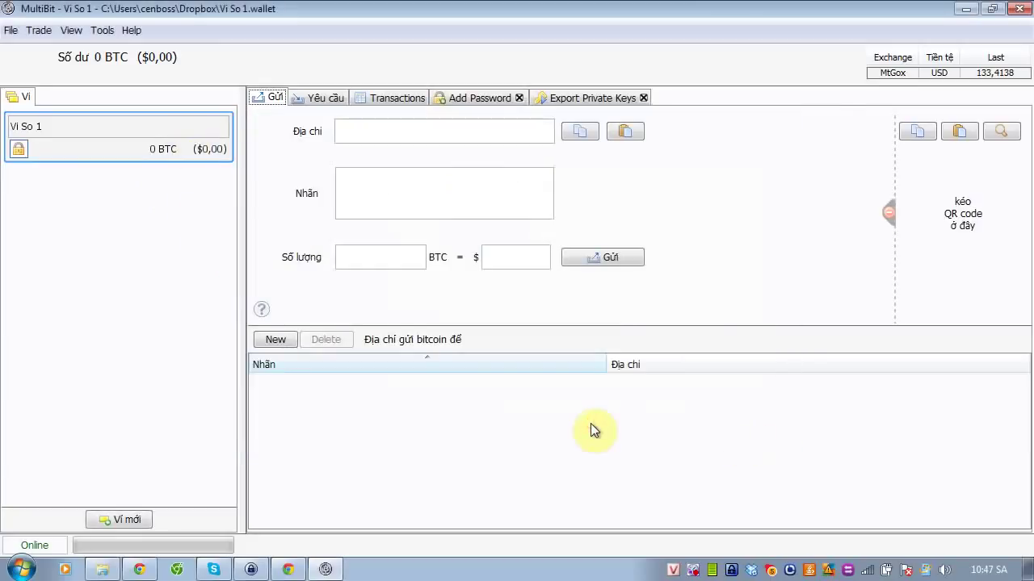